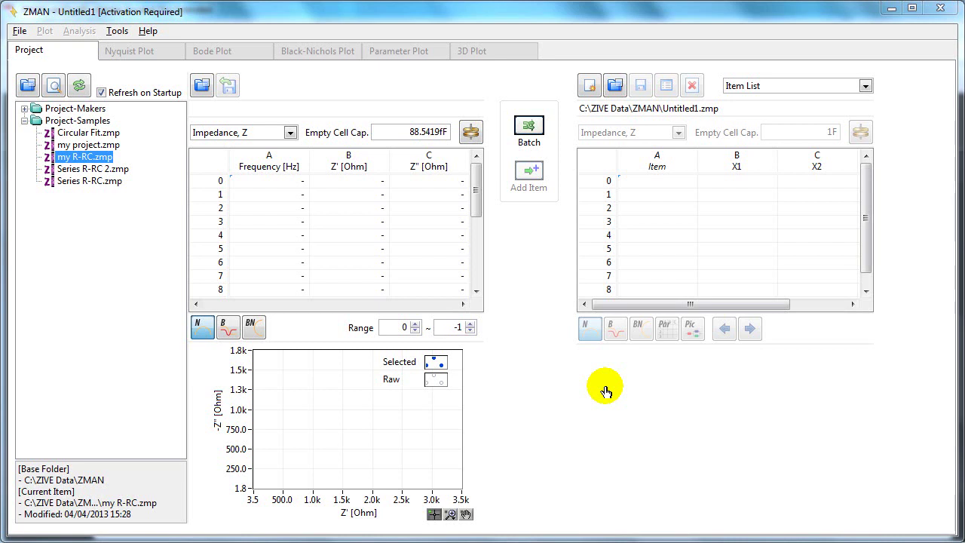
- Review the Modeling of Data and Genetic Algorithm options and close the dialog without changes
click(117, 31)
click(133, 68)
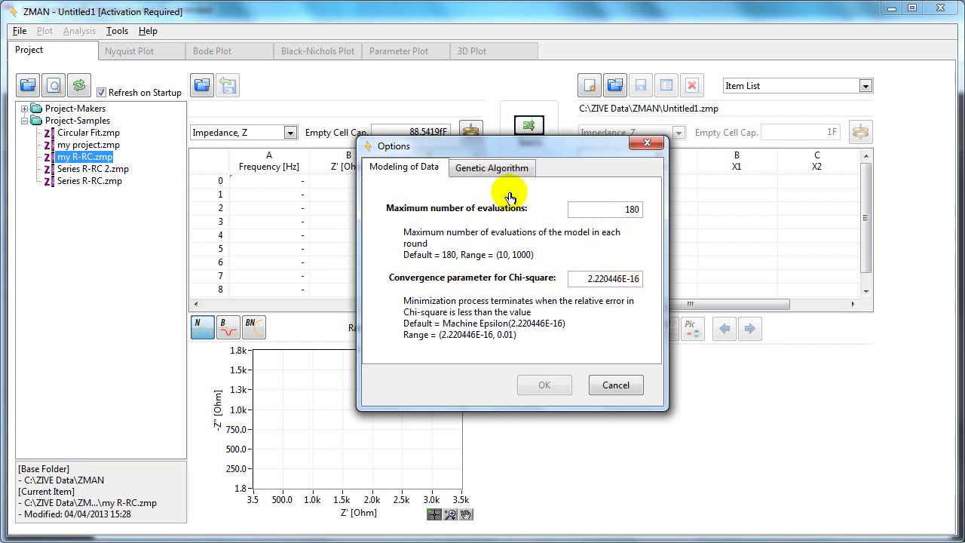
click(487, 169)
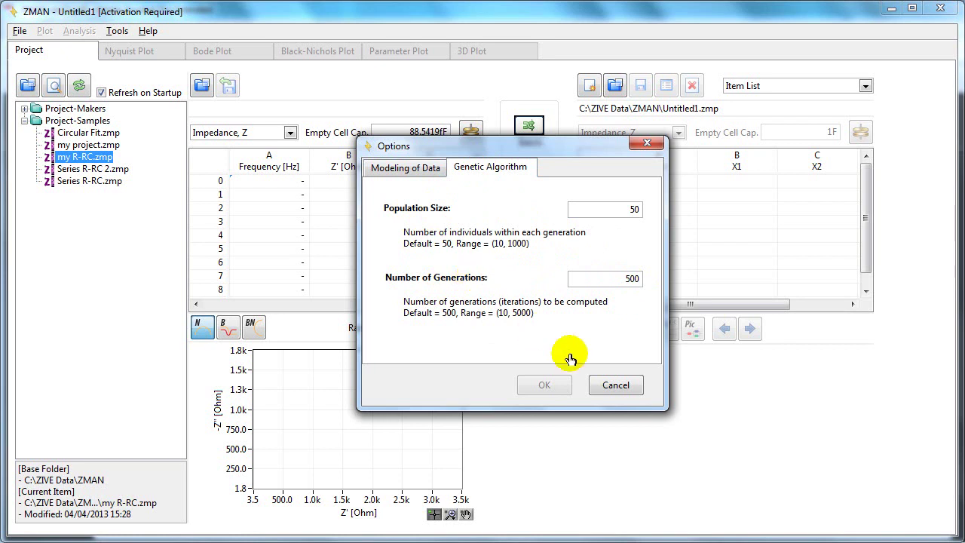
click(623, 386)
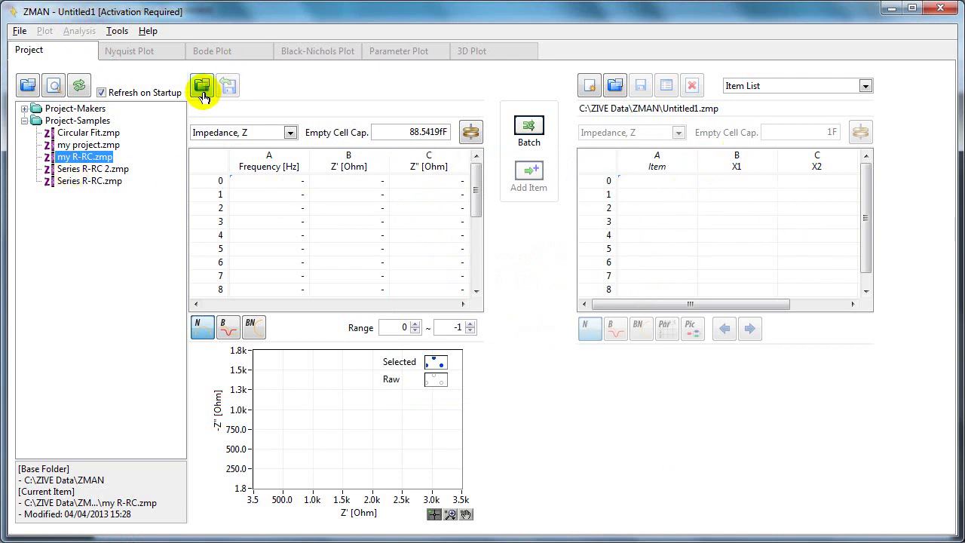
- Load the my R-RC.zmp sample project and open the model search setup from its Modeling window
double_click(66, 158)
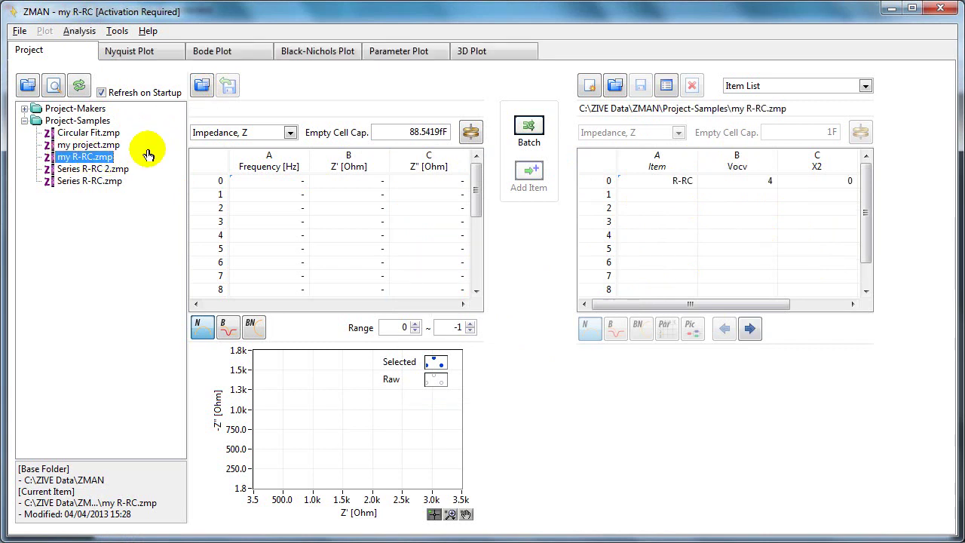
click(79, 30)
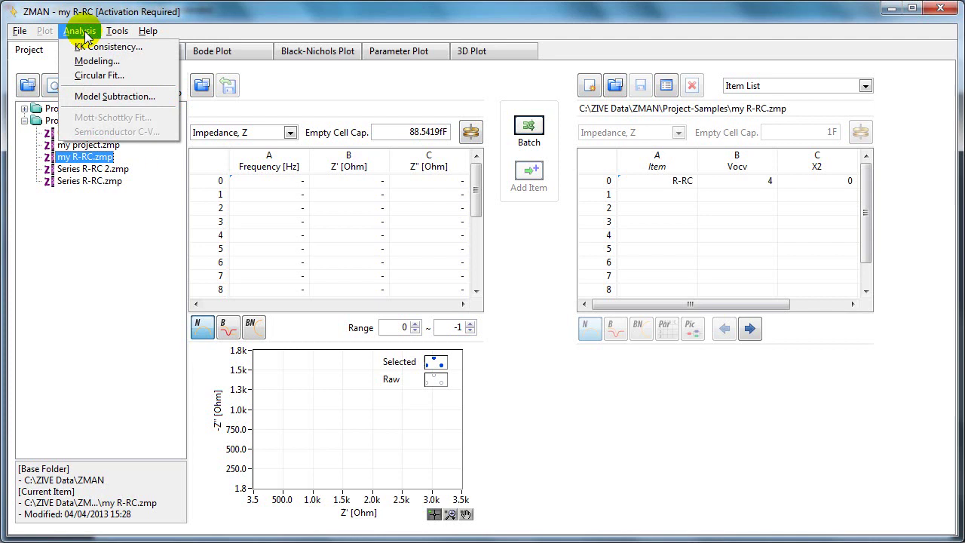
click(96, 61)
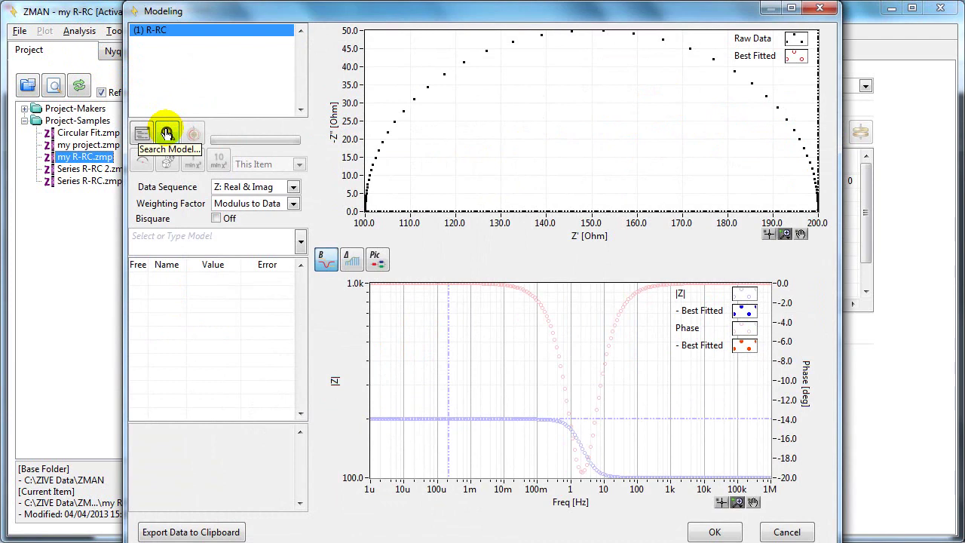
click(166, 133)
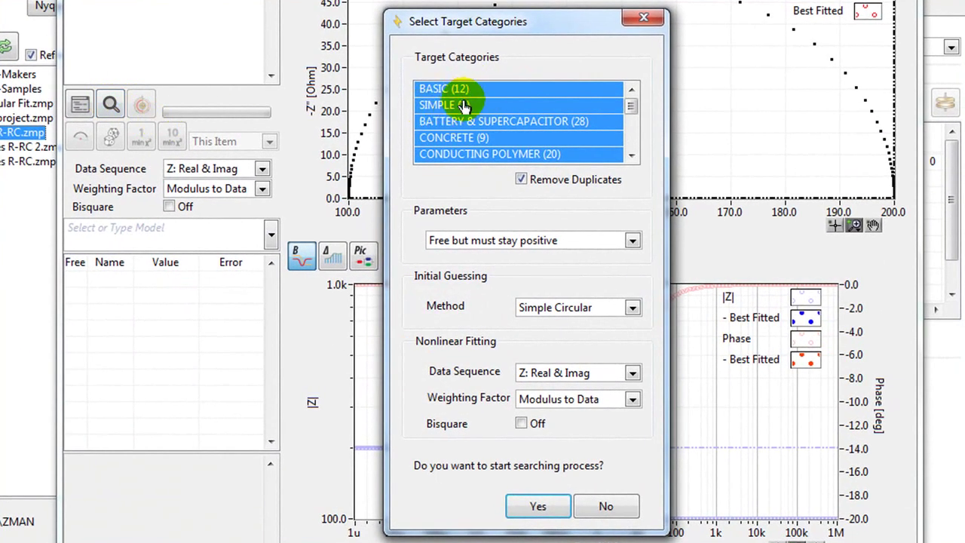
- Select BATTERY & SUPERCAPACITOR, BASIC and CONDUCTING POLYMER together as target categories for the search
mouse_move(631, 102)
mouse_down()
mouse_move(626, 118)
mouse_move(636, 132)
mouse_move(636, 86)
mouse_up()
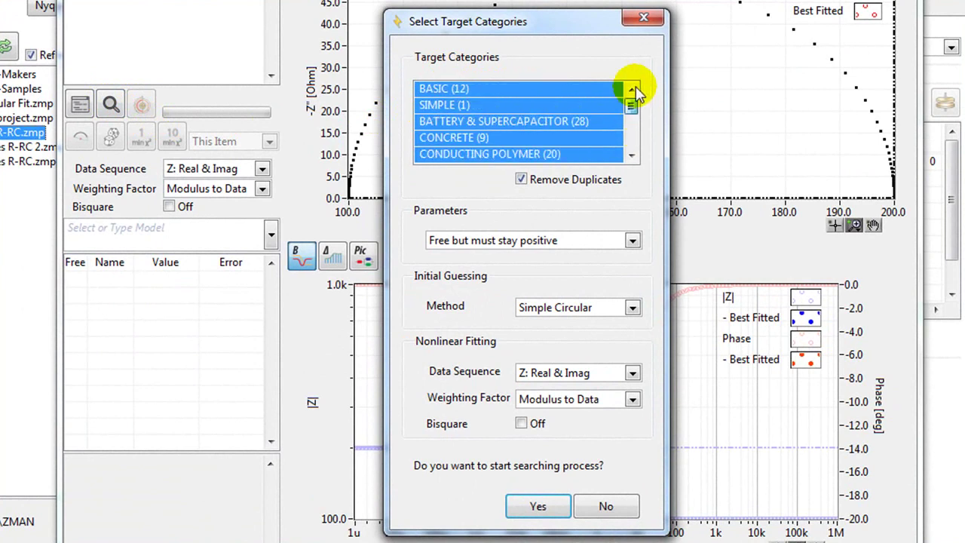
click(565, 123)
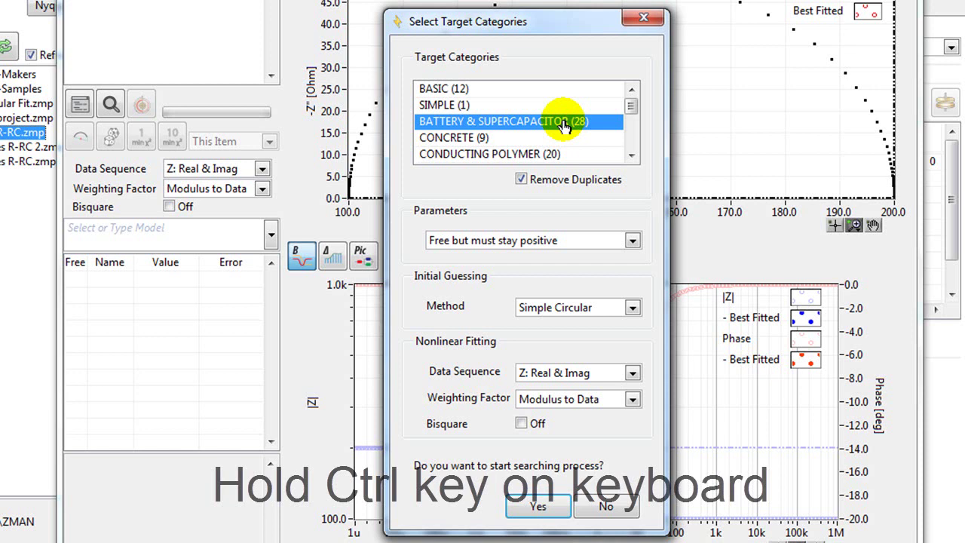
ctrl+click(481, 91)
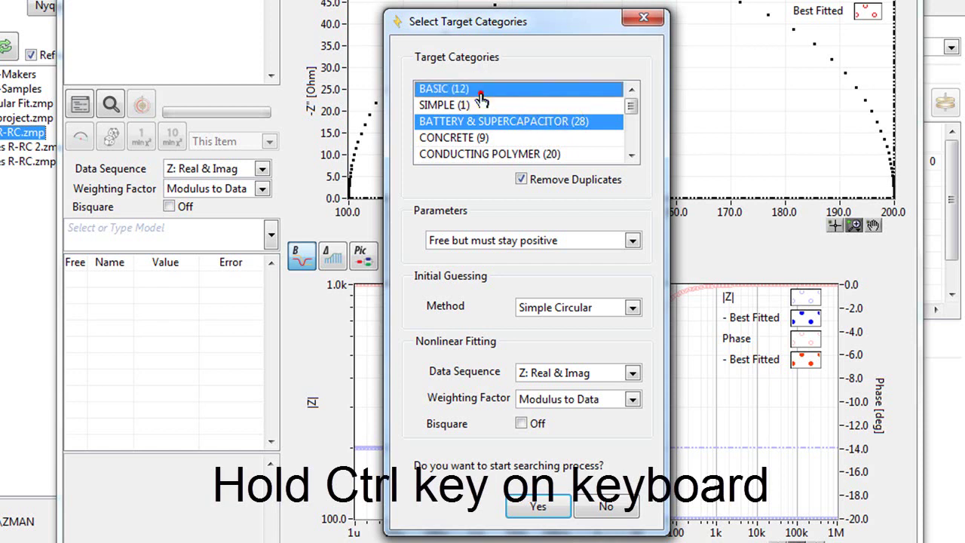
ctrl+click(488, 157)
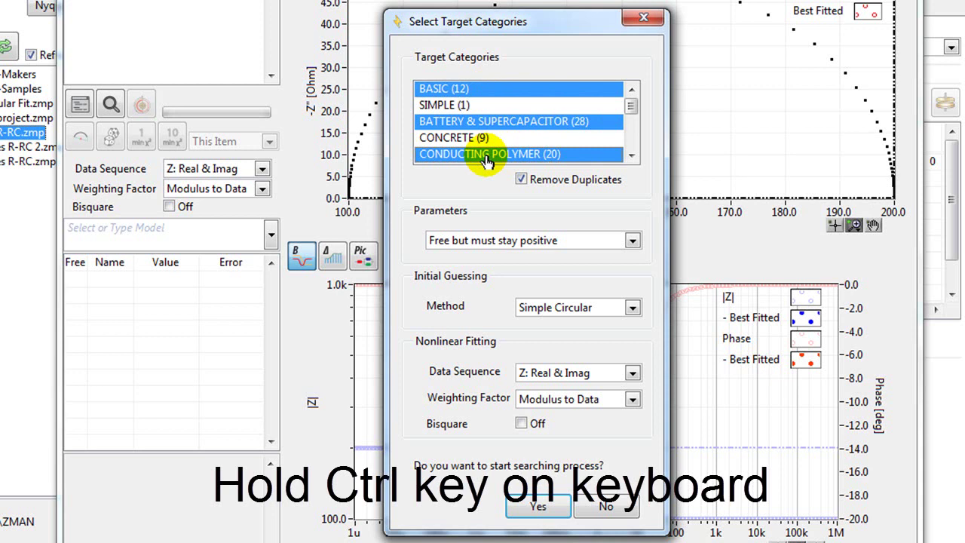
- Limit the search to BATTERY & SUPERCAPACITOR, with parameters free but must stay positive and Simple Circular initial guessing
click(442, 125)
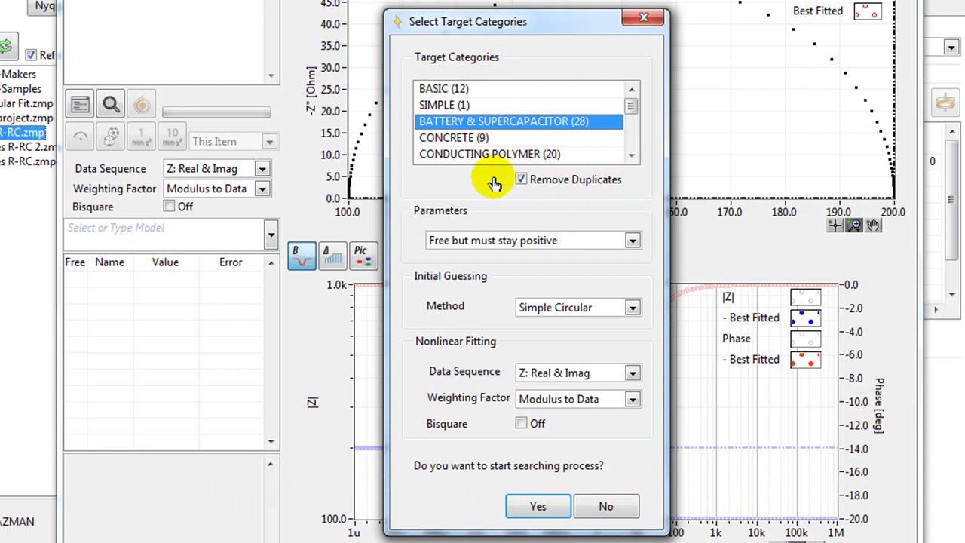
click(632, 243)
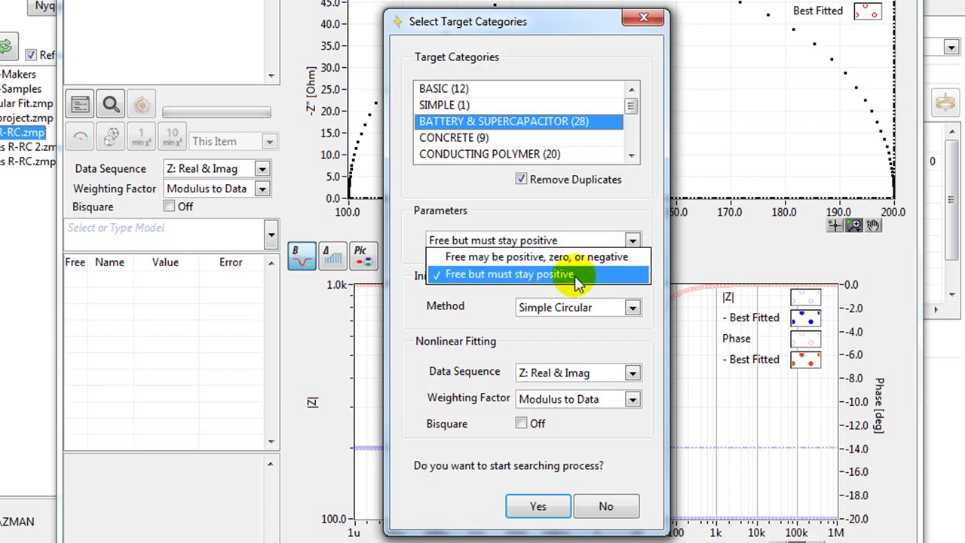
click(519, 277)
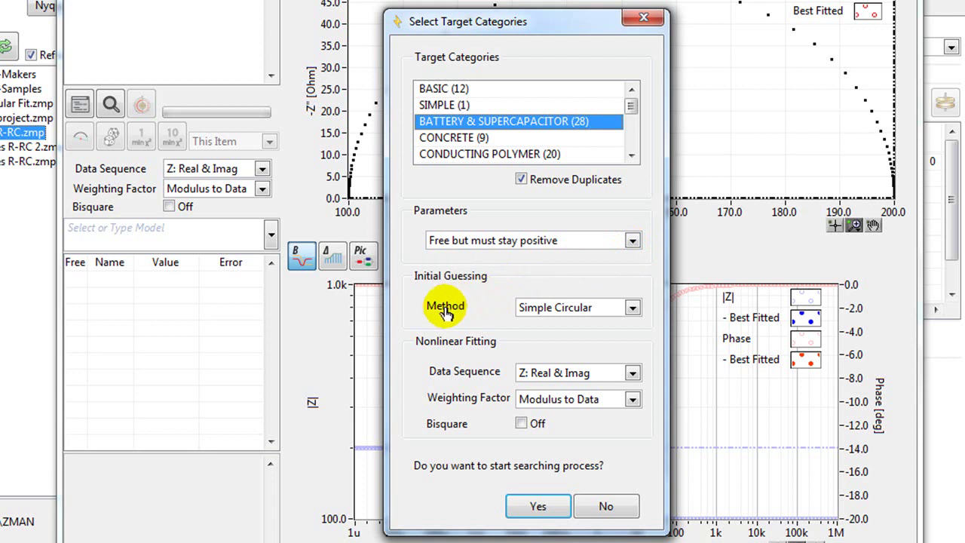
click(632, 309)
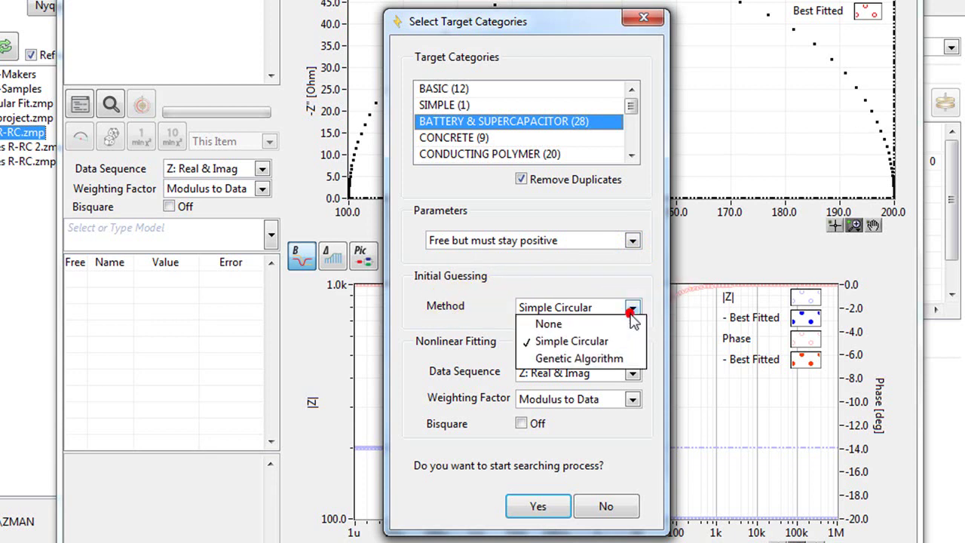
click(583, 341)
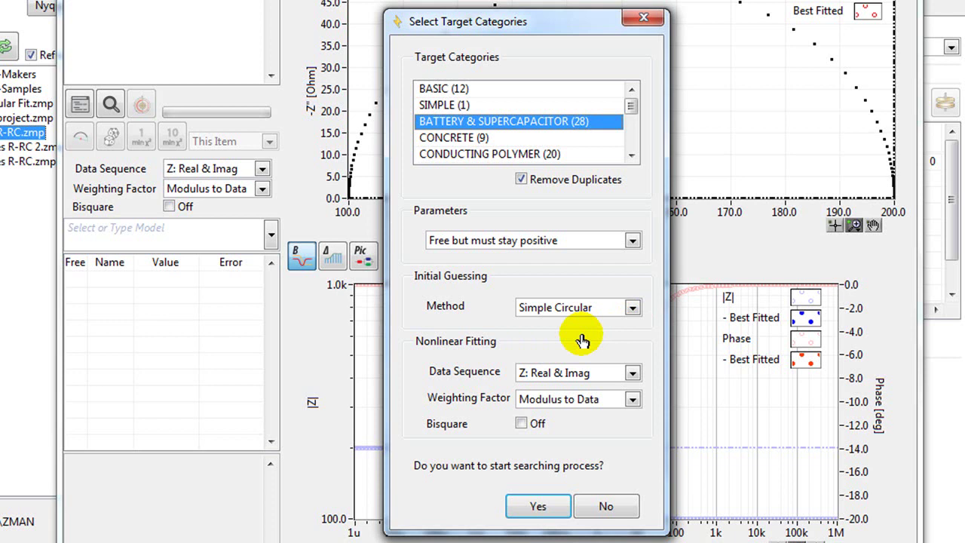
- Review the available initial guessing methods, data sequences and weighting factors without changing them
click(632, 307)
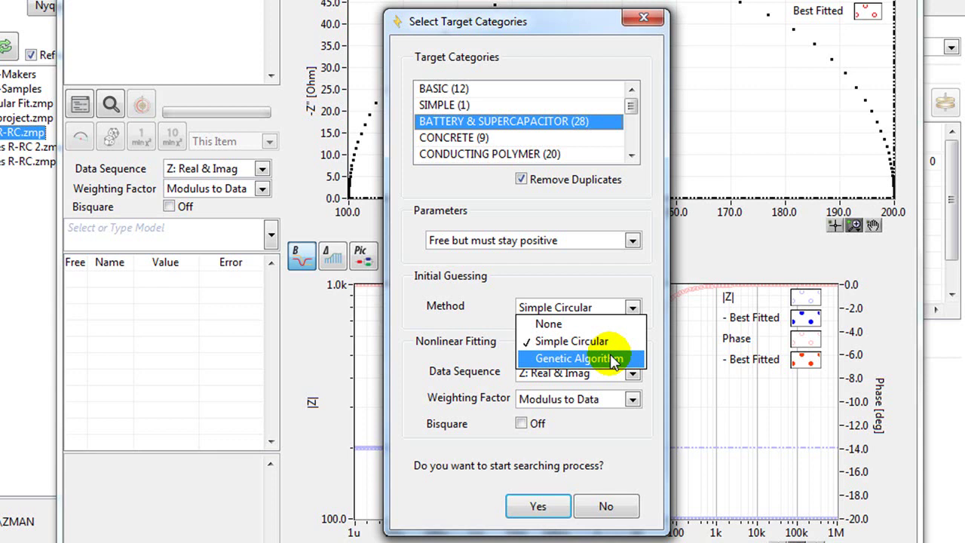
click(643, 360)
click(647, 413)
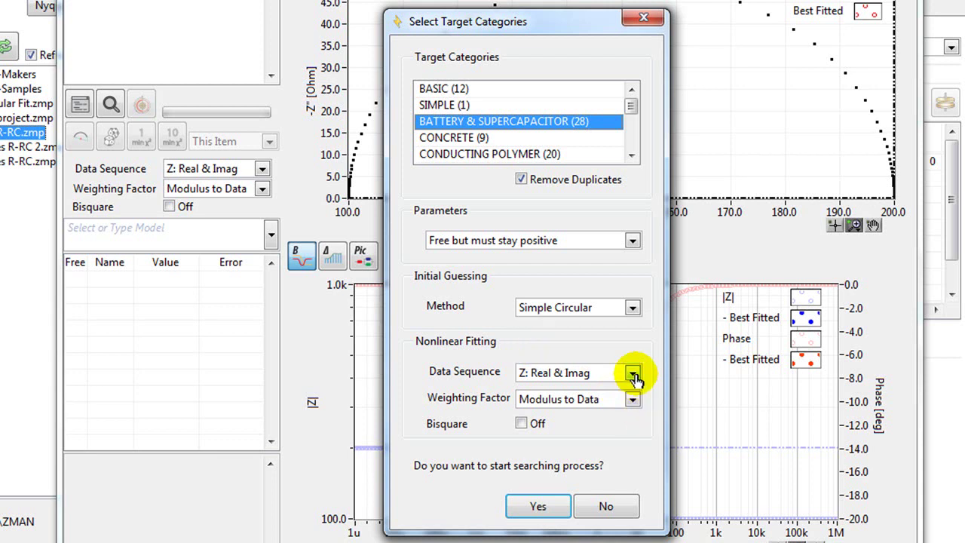
click(633, 375)
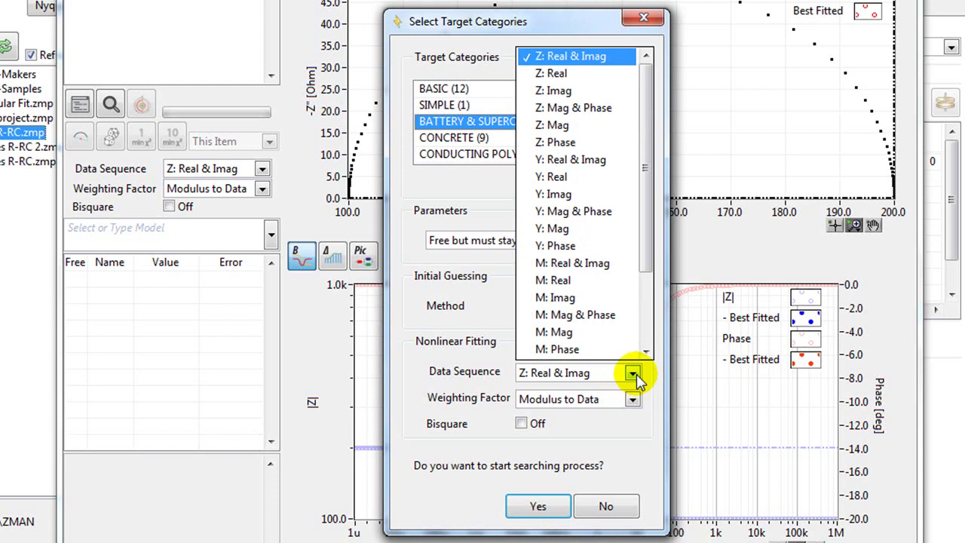
click(635, 400)
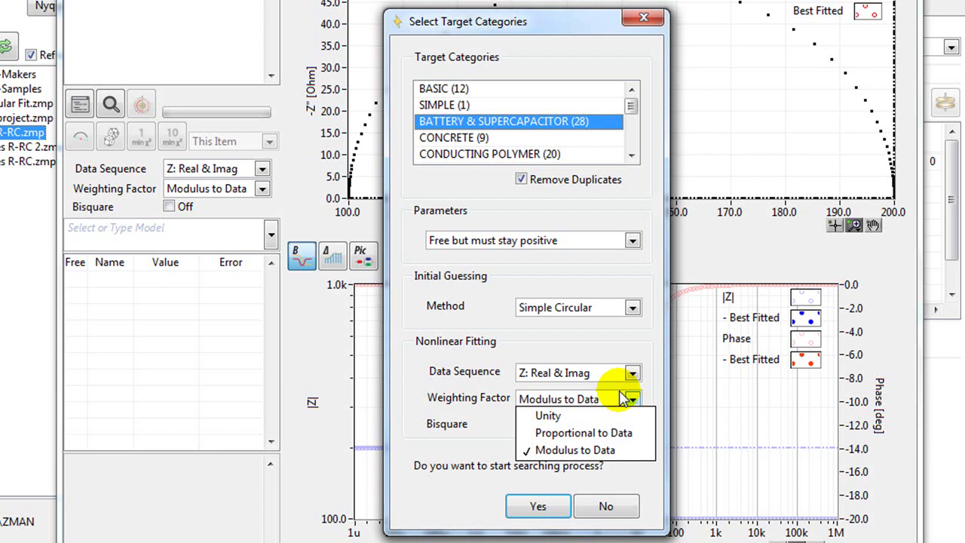
click(656, 385)
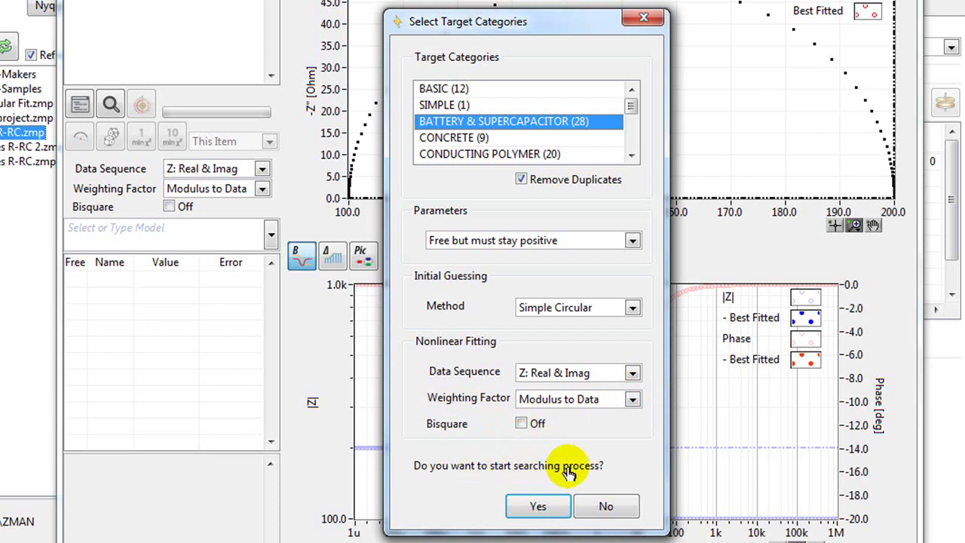
- Run the model search and refine the Rs-R|C model with Bisquare on over 10 minimization rounds
click(538, 507)
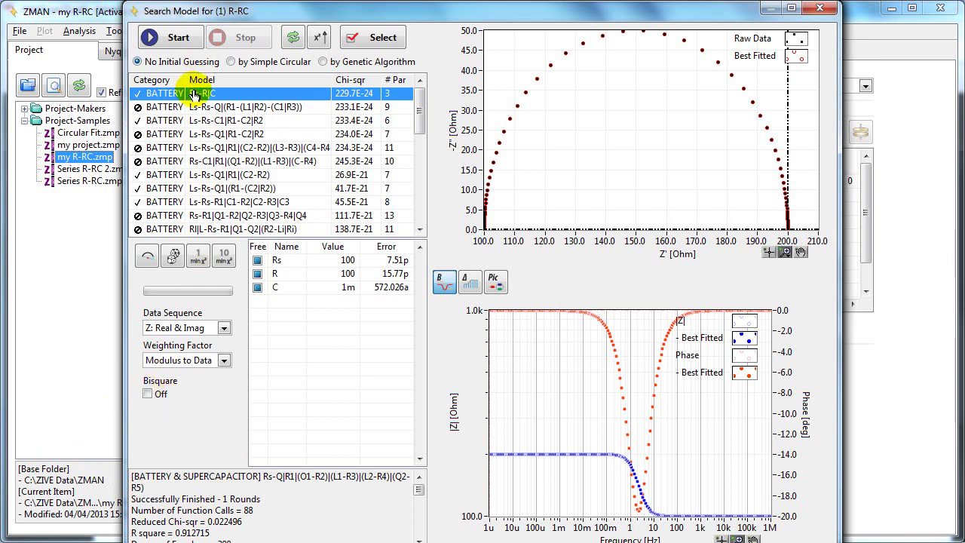
click(147, 395)
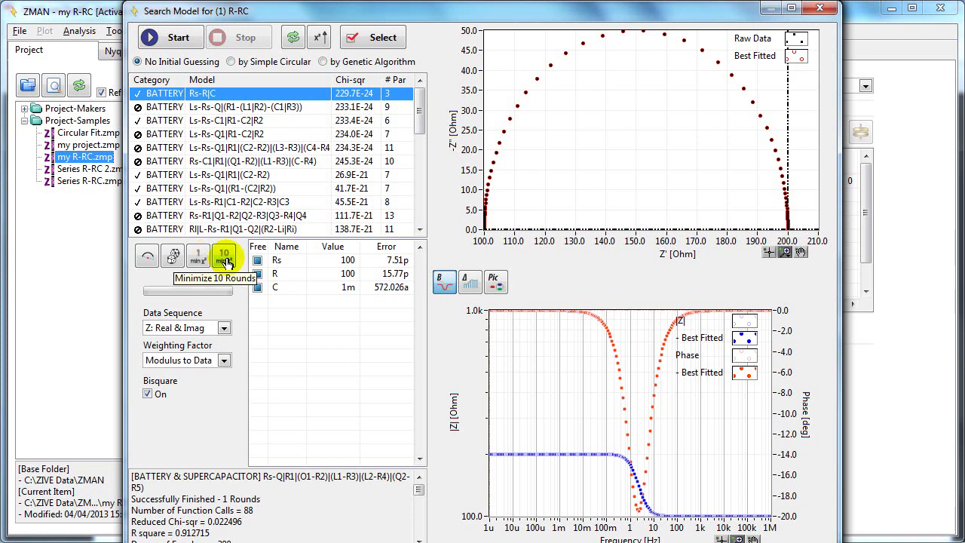
click(226, 260)
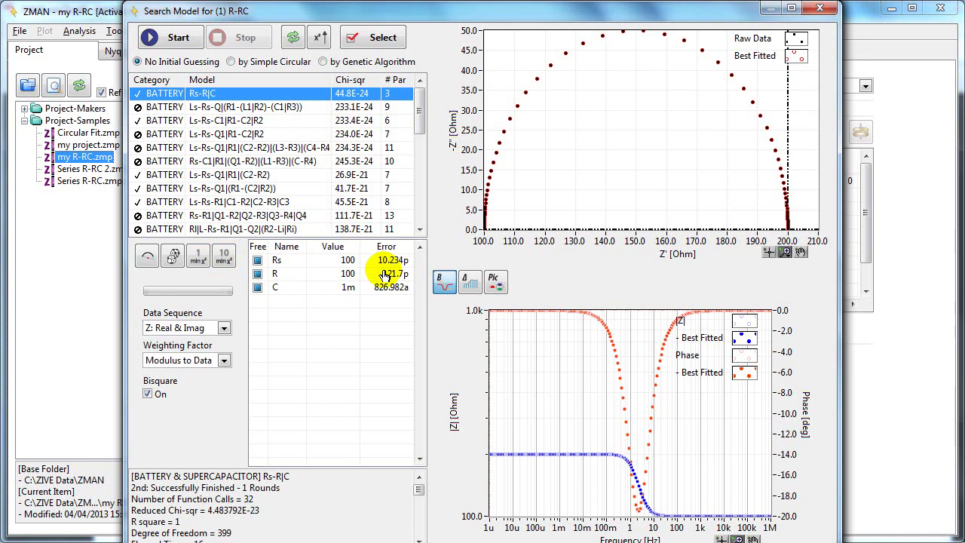
- Set the Rs value to 200, fix that parameter, and minimize the Rs-R|C model over 10 rounds
click(256, 261)
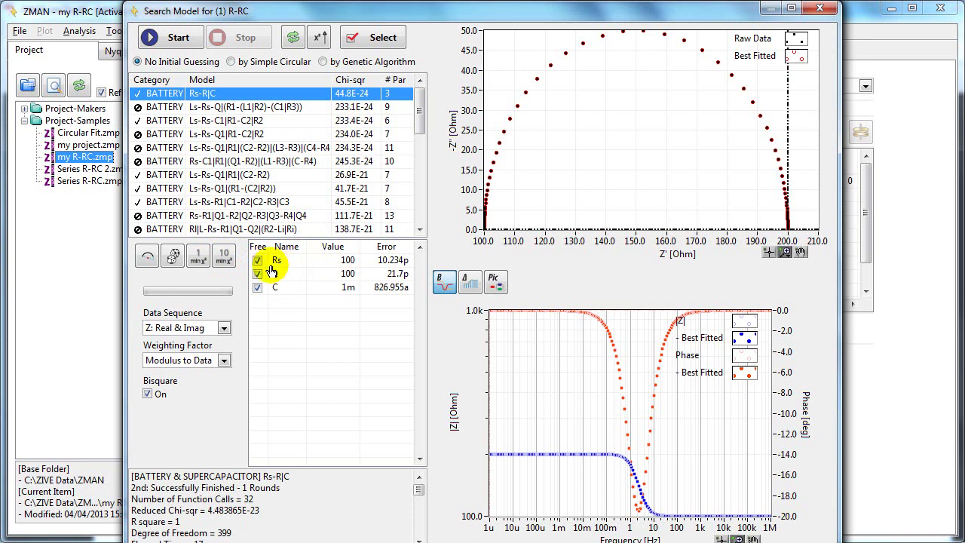
double_click(349, 261)
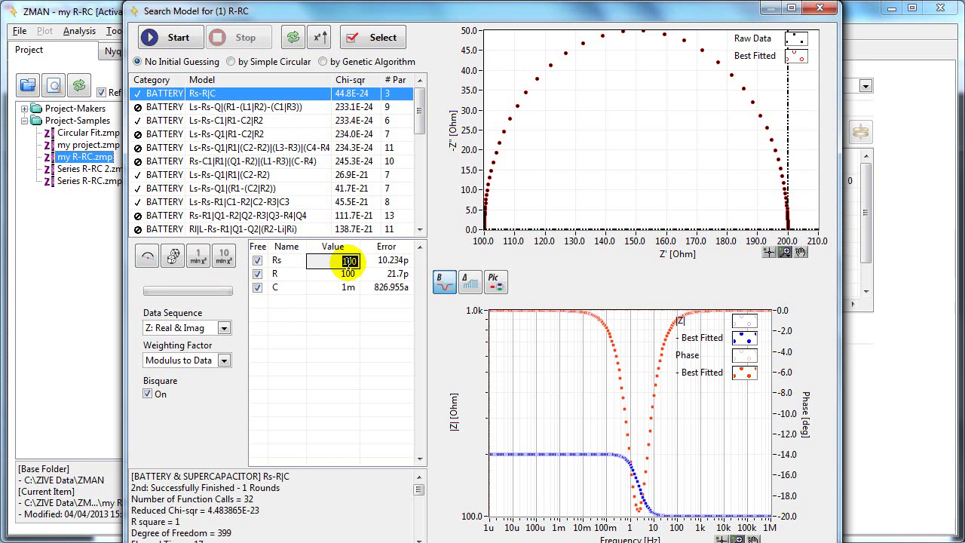
text(200)
key(Return)
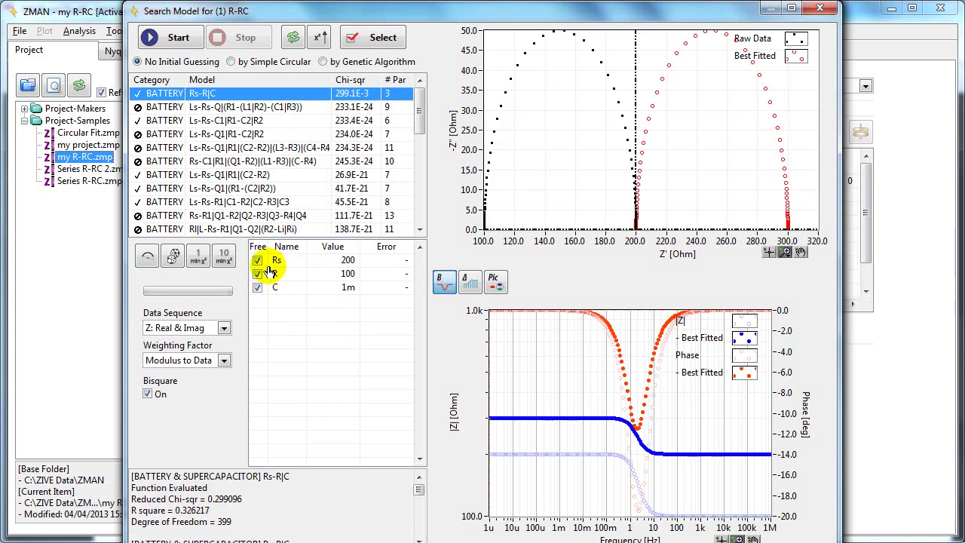
click(257, 261)
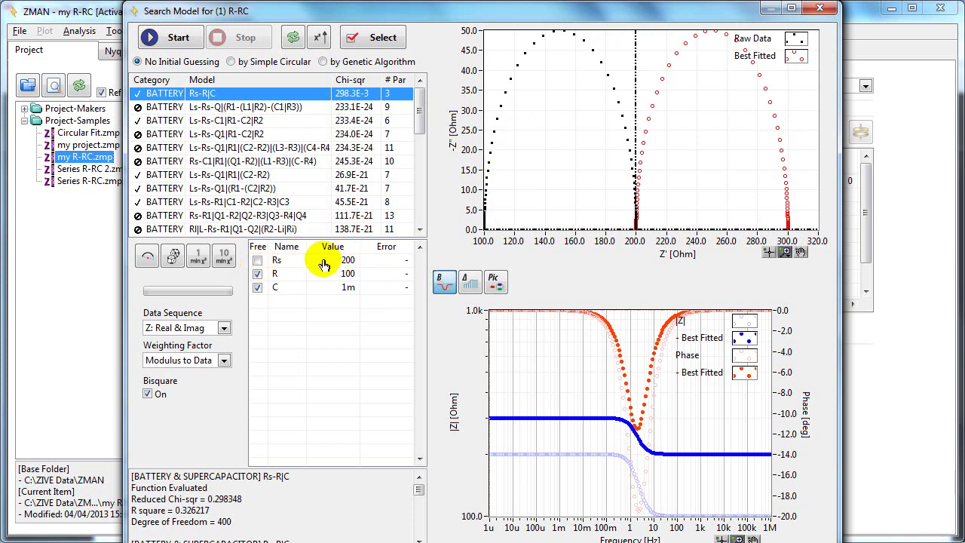
click(224, 260)
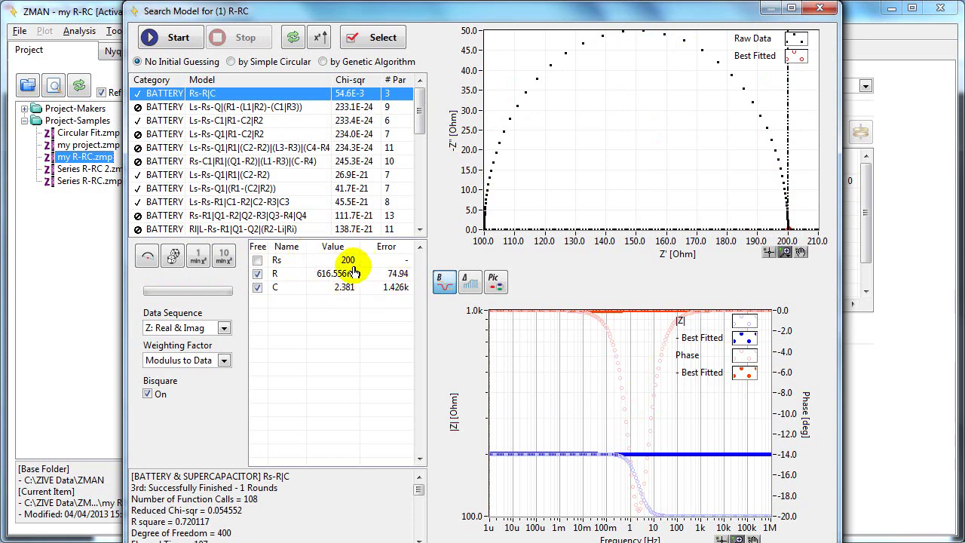
- Refit the Rs-R|C model over 10 rounds with all parameters made free, and restart the model search
double_click(350, 260)
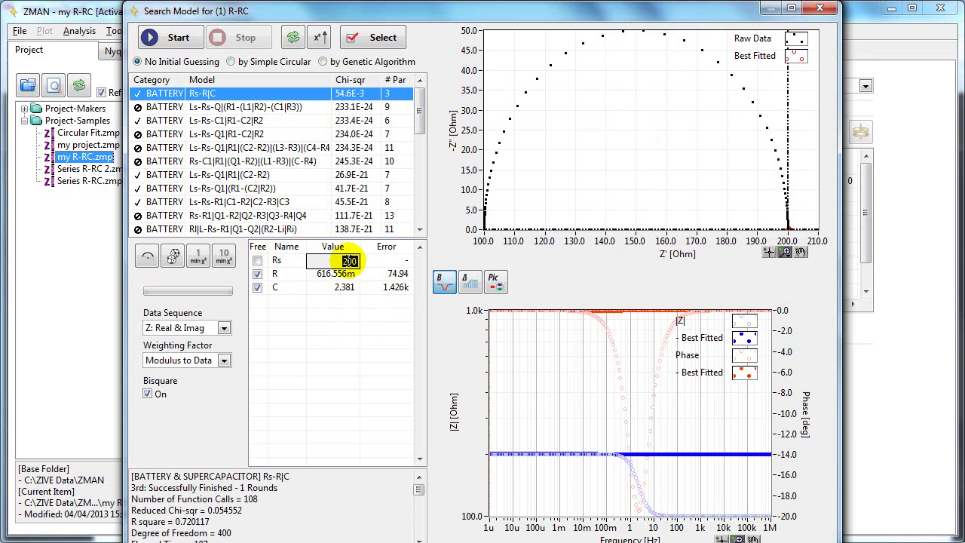
right_click(322, 263)
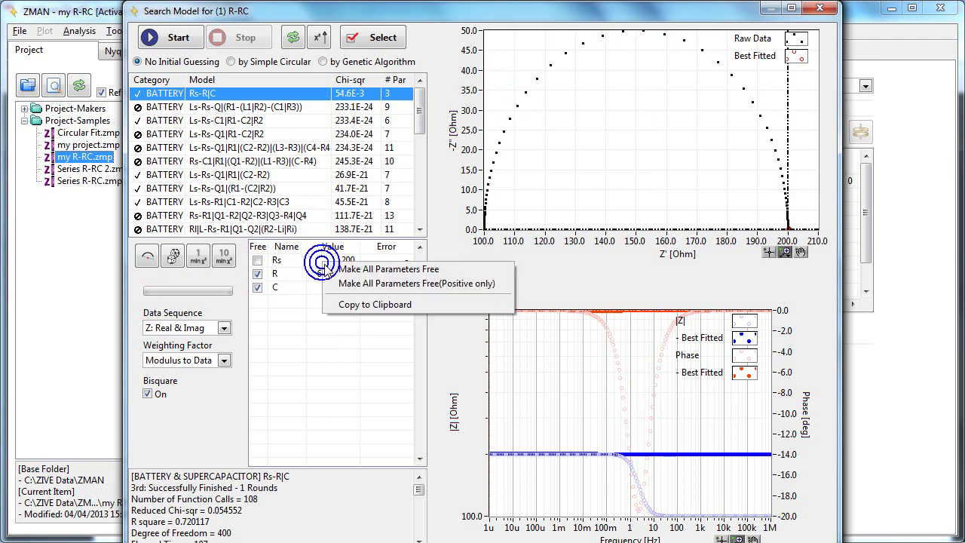
click(426, 269)
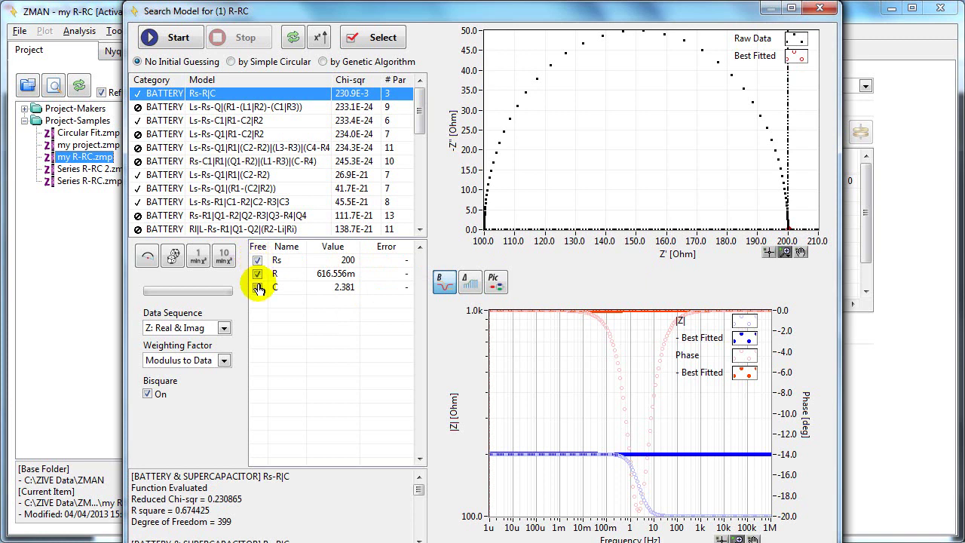
click(225, 262)
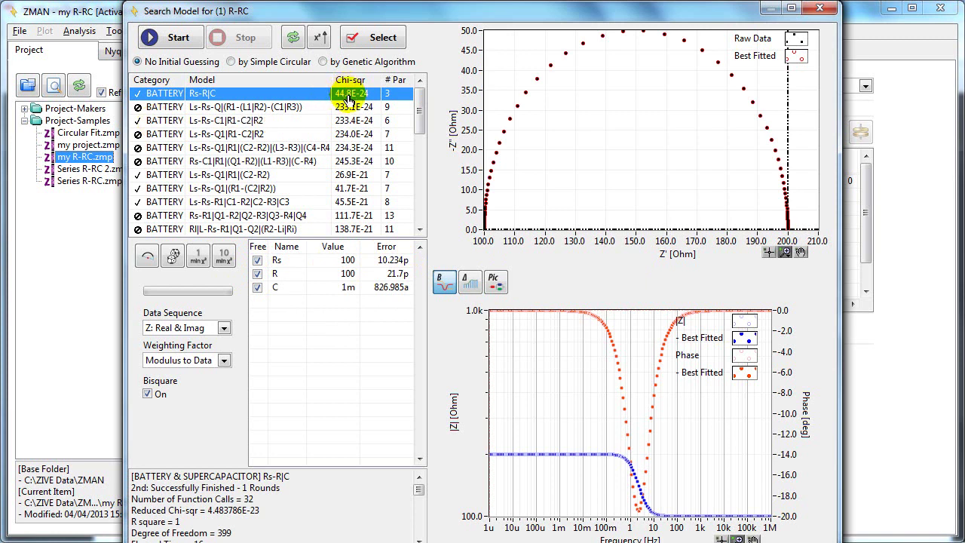
click(179, 40)
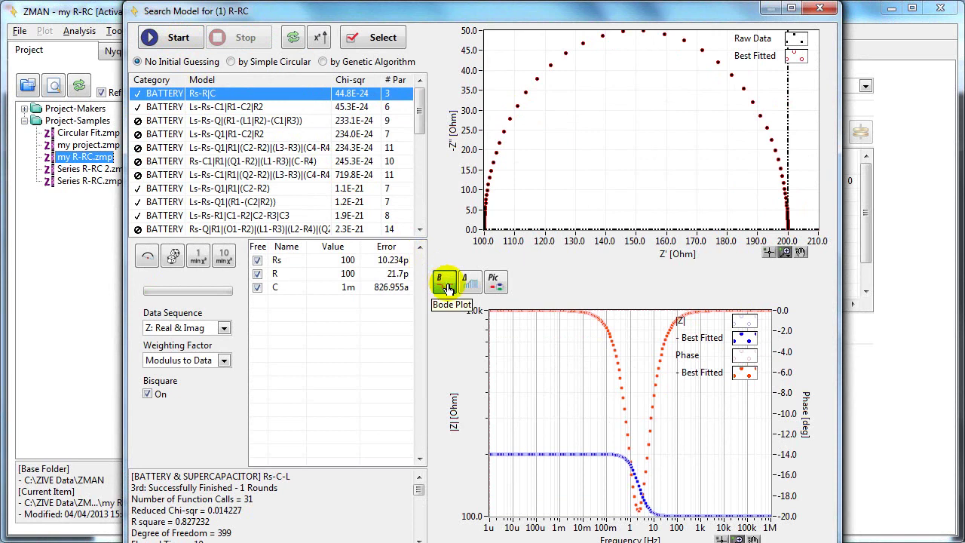
- View the residual plot and the circuit pictogram of the Rs-R|C model, including the pictogram's image export option
click(469, 288)
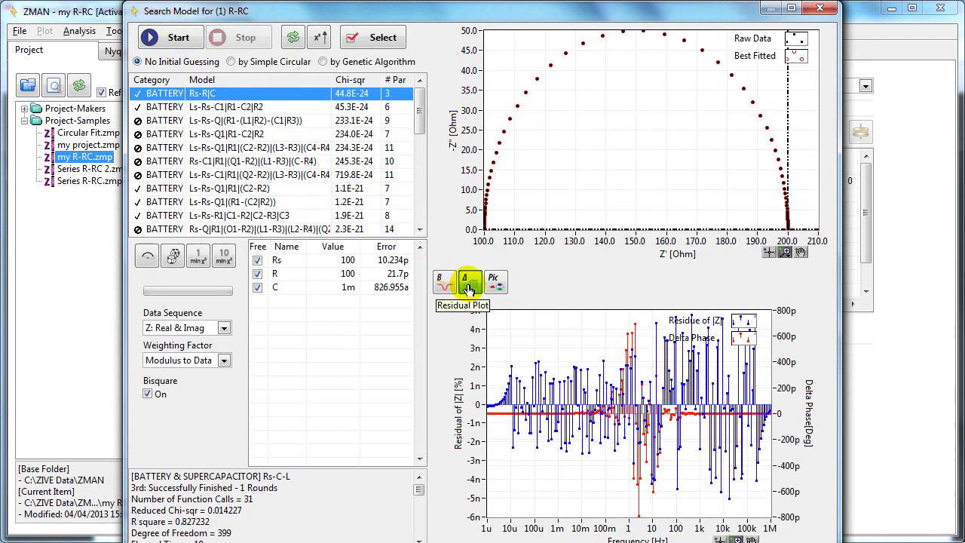
click(496, 285)
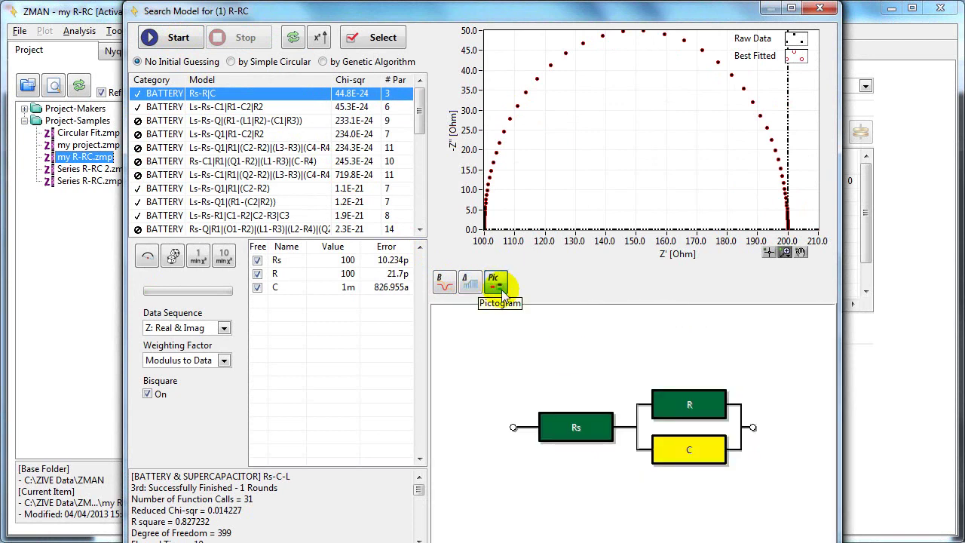
right_click(572, 386)
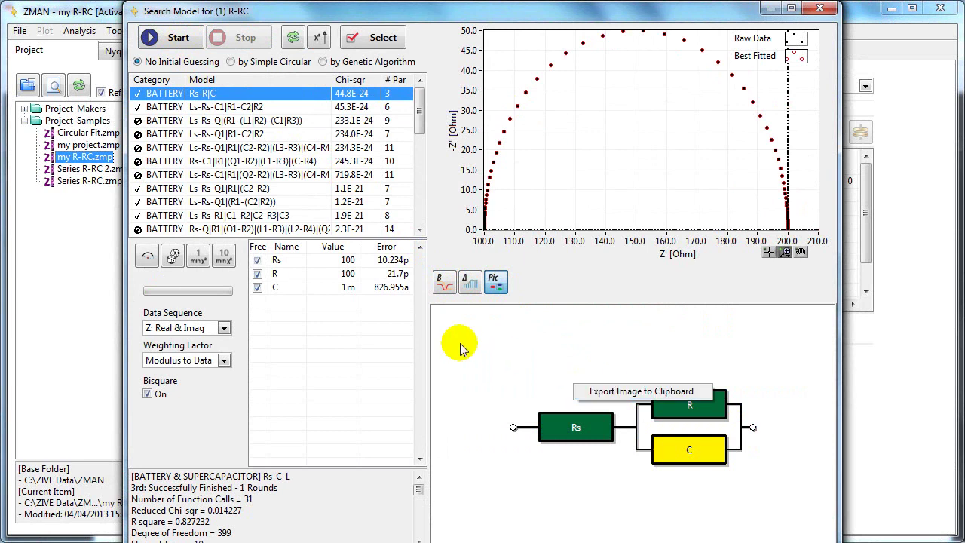
- Copy the Rs-R|C parameter table to the clipboard and select this model as the search result for Modeling
right_click(294, 277)
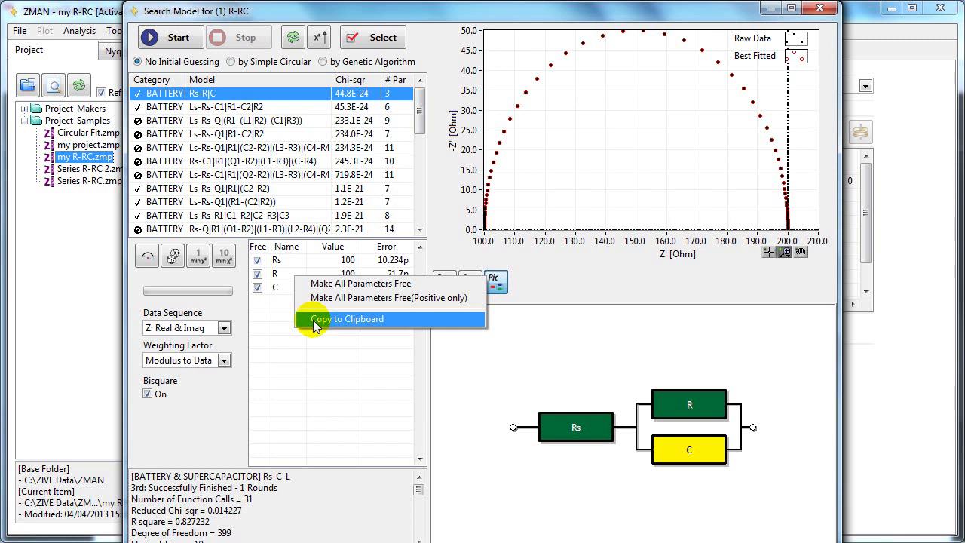
click(347, 319)
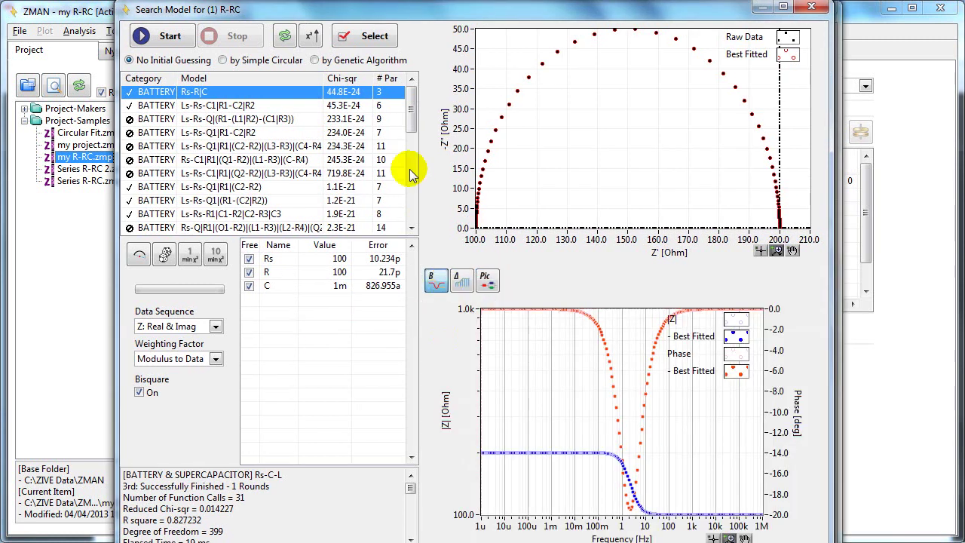
click(362, 47)
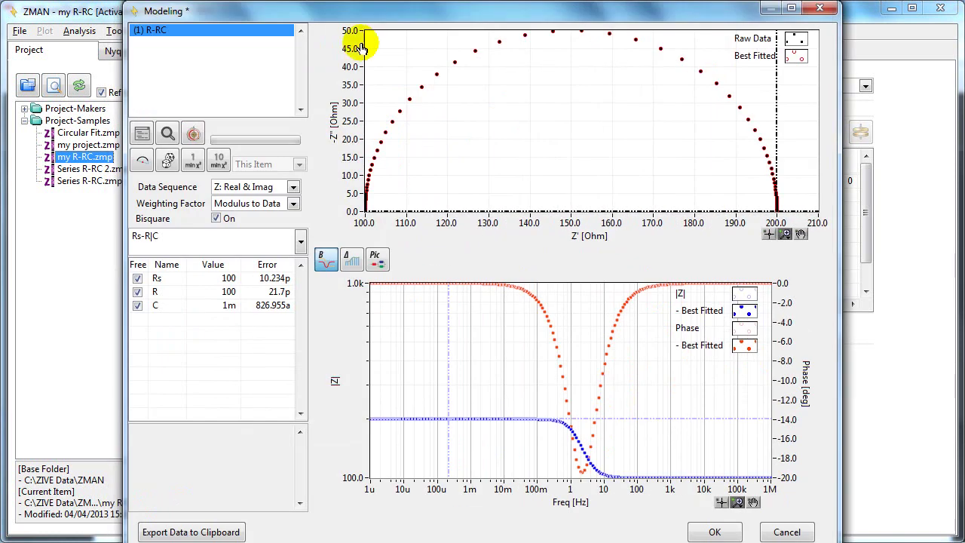